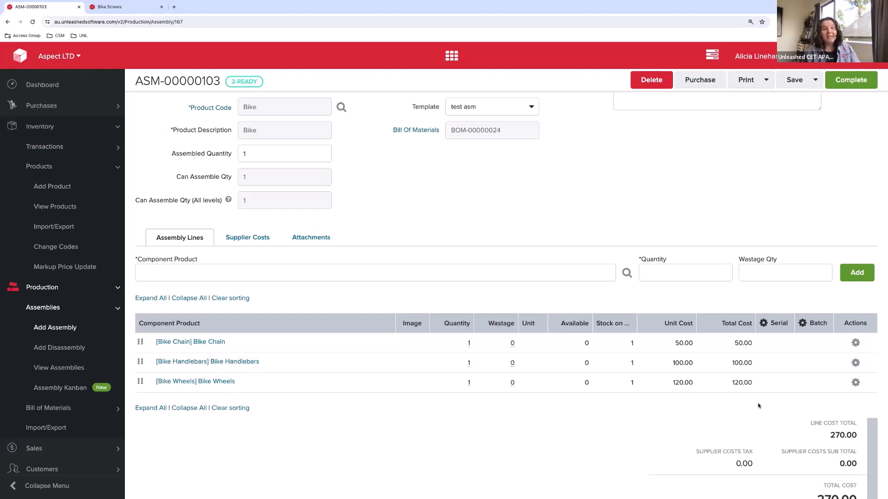
Set the assembled quantity of the Bike assembly to 2 and check the component quantities and total cost.
{"action": "scroll", "coordinate": [759, 406], "scroll_direction": "down", "scroll_amount": 2}
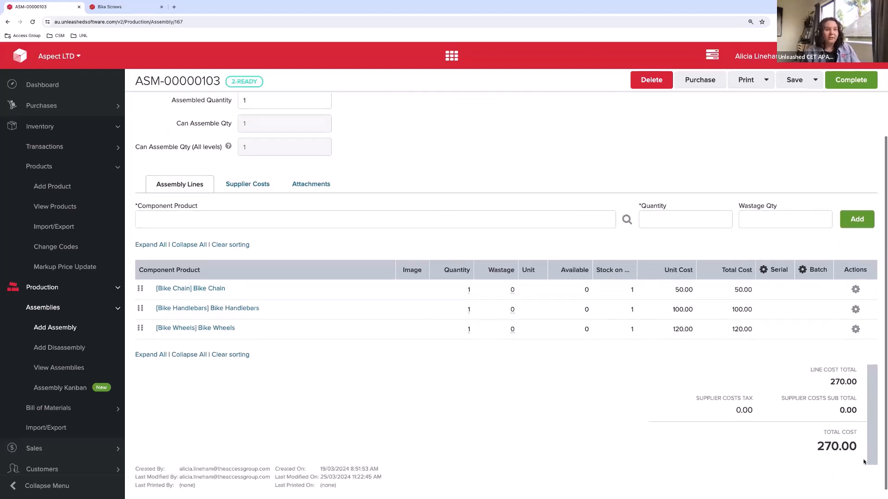
{"action": "scroll", "coordinate": [774, 447], "scroll_direction": "up", "scroll_amount": 3}
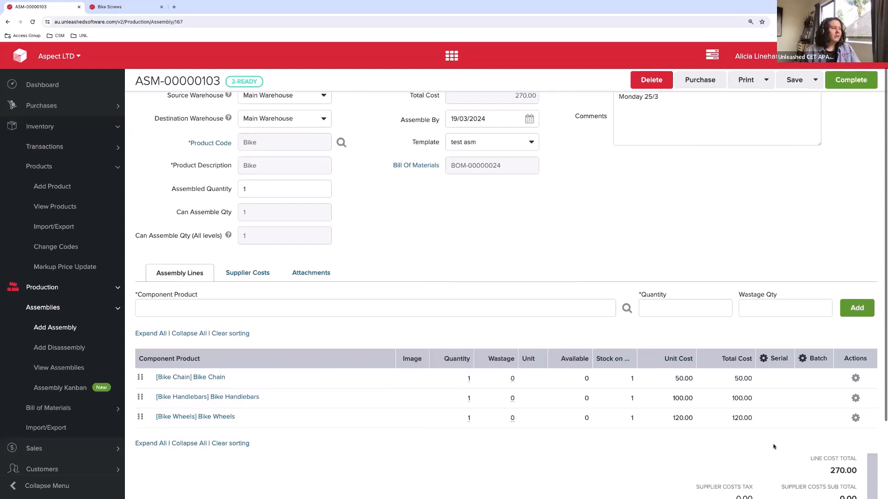
{"action": "left_click", "coordinate": [263, 187]}
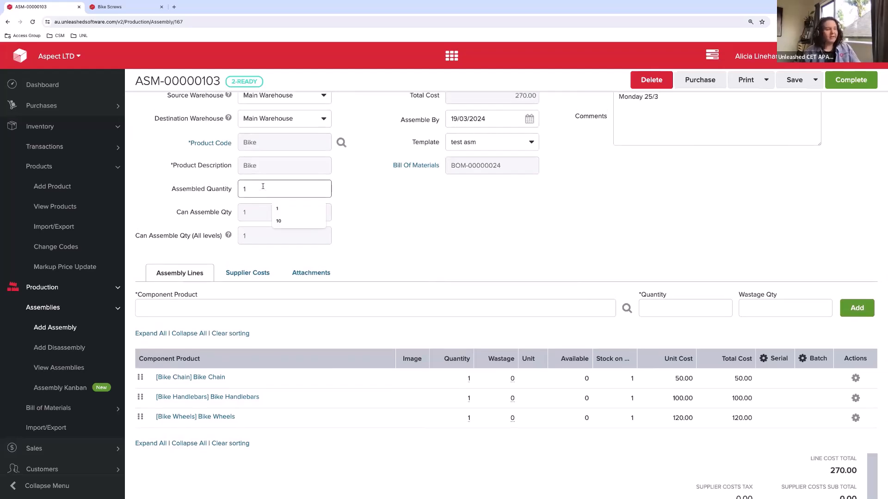
{"action": "key", "text": "BackSpace"}
{"action": "type", "text": "2"}
{"action": "left_click", "coordinate": [427, 211]}
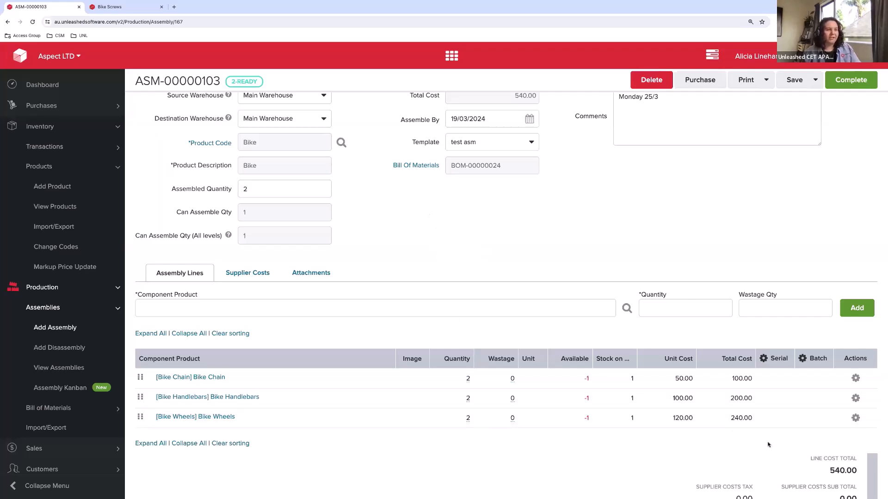
{"action": "scroll", "coordinate": [768, 445], "scroll_direction": "down", "scroll_amount": 2}
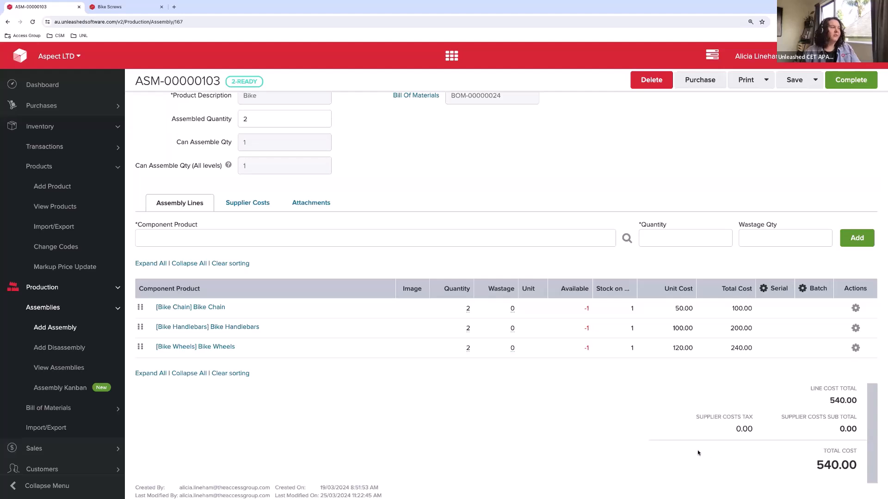
Set the assembled quantity of the Bike assembly back to 1.
{"action": "scroll", "coordinate": [613, 394], "scroll_direction": "up", "scroll_amount": 2}
{"action": "scroll", "coordinate": [613, 393], "scroll_direction": "up", "scroll_amount": 1}
{"action": "left_click", "coordinate": [259, 209]}
{"action": "key", "text": "BackSpace"}
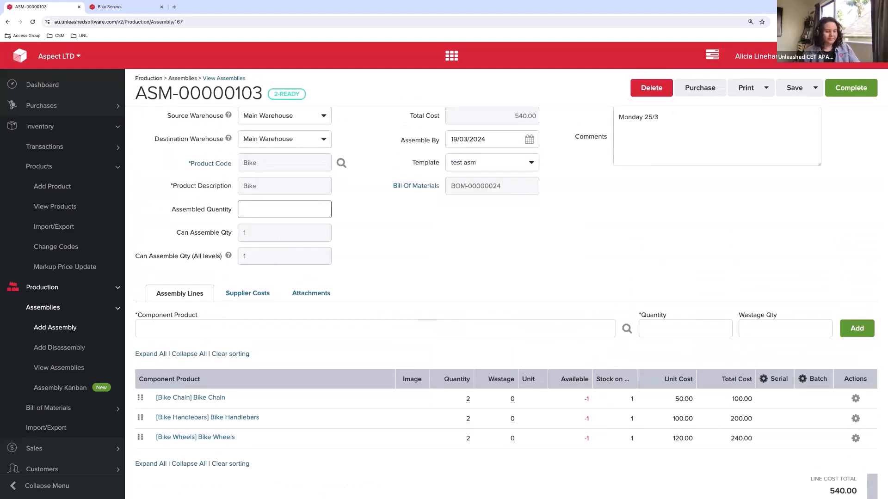
{"action": "type", "text": "1"}
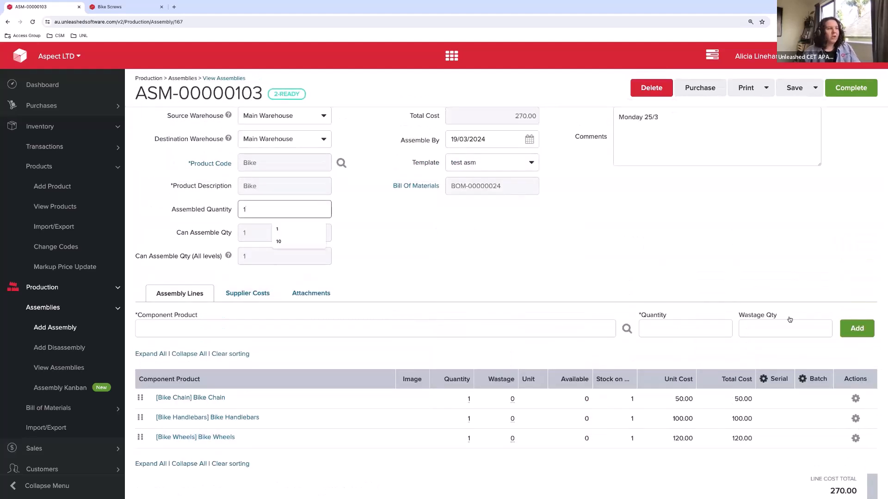
Check the Bike Screws product record and its type settings, and return to the assembly.
{"action": "scroll", "coordinate": [512, 257], "scroll_direction": "down", "scroll_amount": 2}
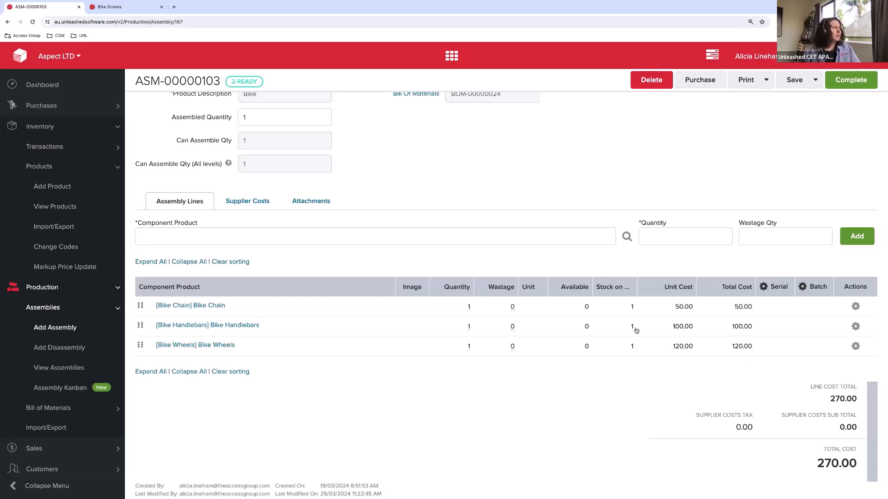
{"action": "left_click", "coordinate": [116, 8]}
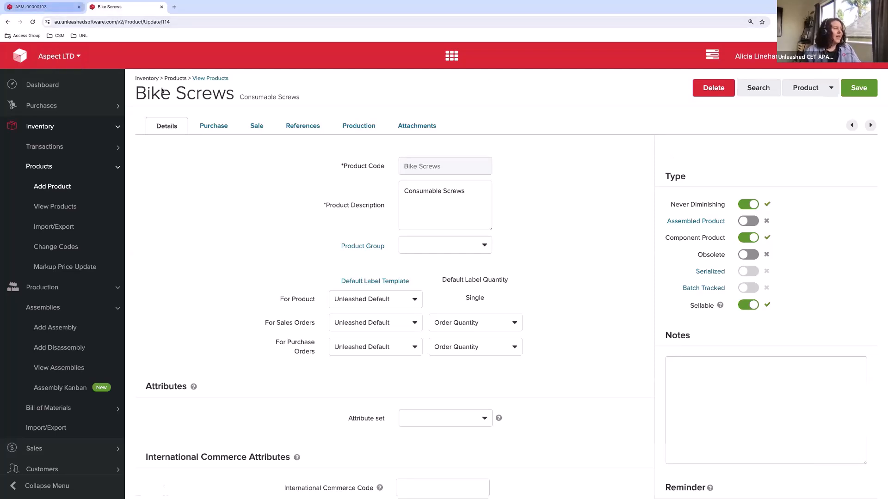
{"action": "left_click", "coordinate": [41, 8]}
Add the Bike Screws consumable as an assembly line with a quantity of 100.
{"action": "type", "text": "bike scr"}
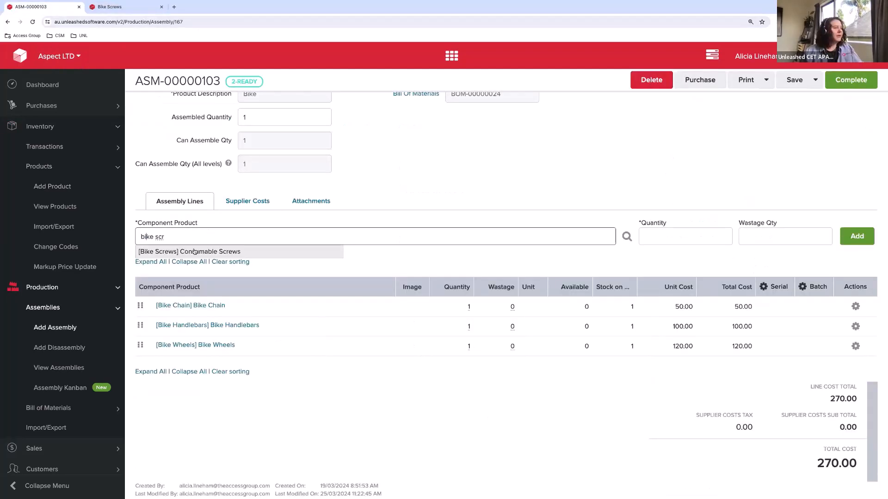
{"action": "left_click", "coordinate": [194, 252]}
{"action": "type", "text": "00"}
{"action": "left_click", "coordinate": [682, 207]}
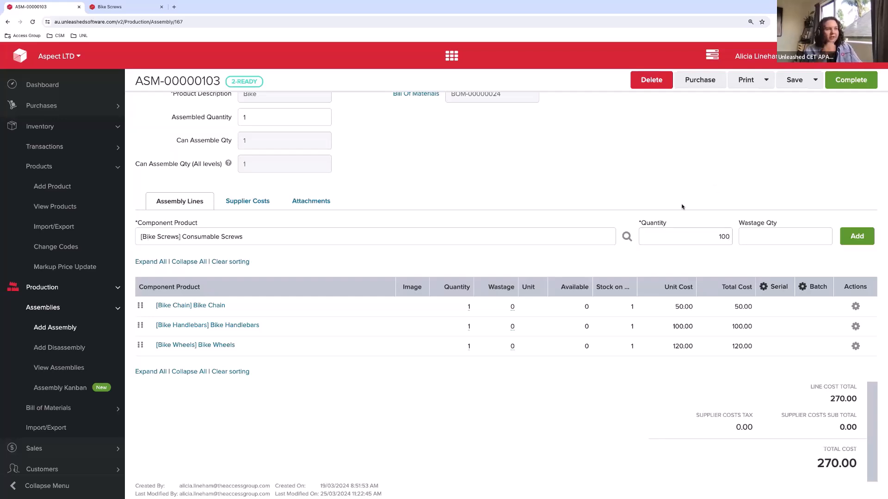
{"action": "left_click", "coordinate": [856, 237]}
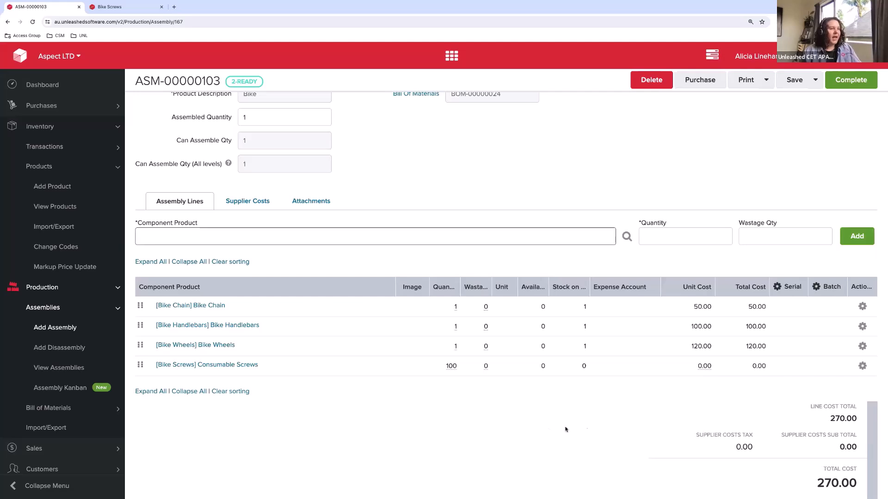
Set the unit cost of the Bike Screws line to 0.20.
{"action": "left_click", "coordinate": [704, 366]}
{"action": "type", "text": "0.2"}
{"action": "key", "text": "Return"}
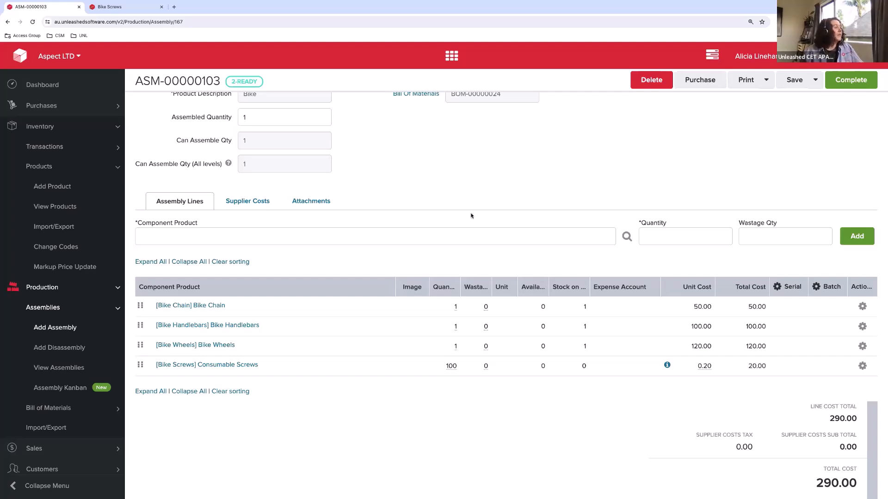
Add the $40 p/h labour product as an assembly line with a quantity of 2.
{"action": "left_click", "coordinate": [268, 236]}
{"action": "type", "text": "lab"}
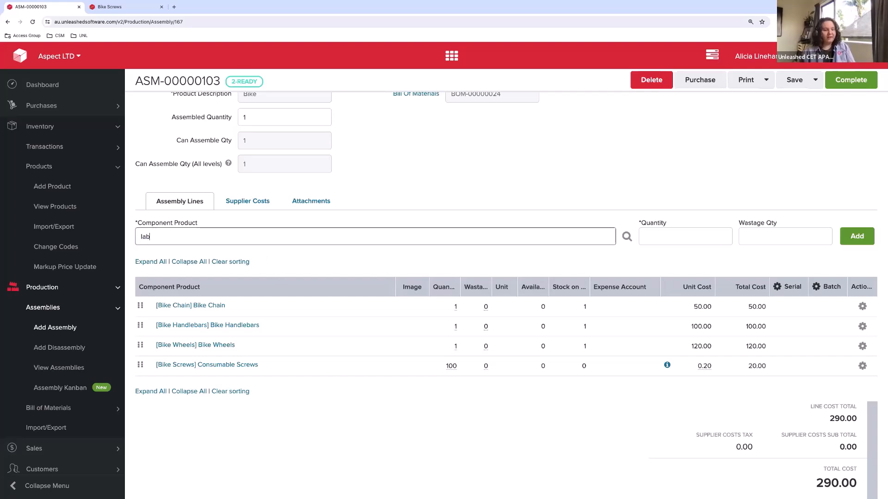
{"action": "type", "text": "our g"}
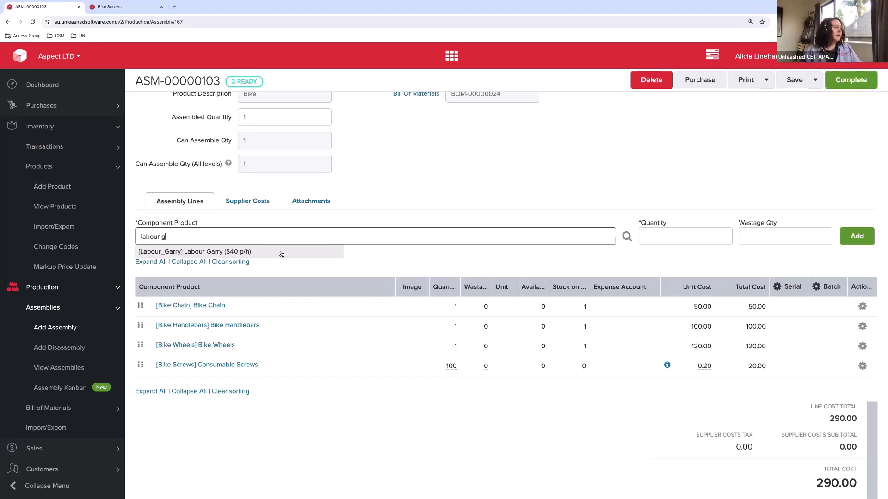
{"action": "left_click", "coordinate": [281, 252]}
{"action": "left_click", "coordinate": [671, 235]}
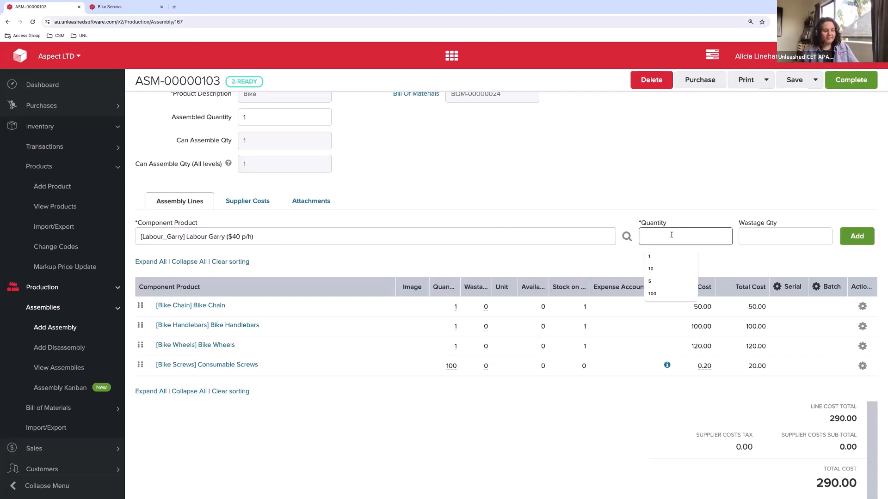
{"action": "left_click", "coordinate": [856, 236]}
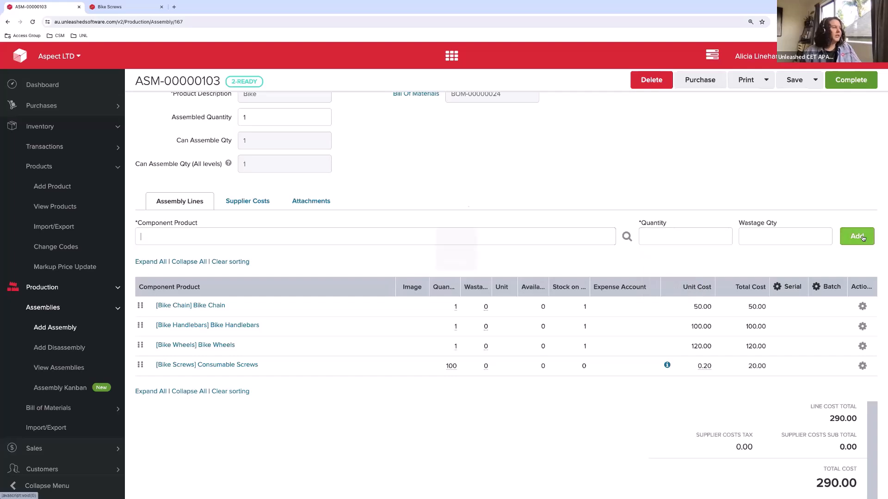
Add the $42 p/h labour product as an assembly line with a quantity of 3 and review the assembly costs.
{"action": "type", "text": "labour ell"}
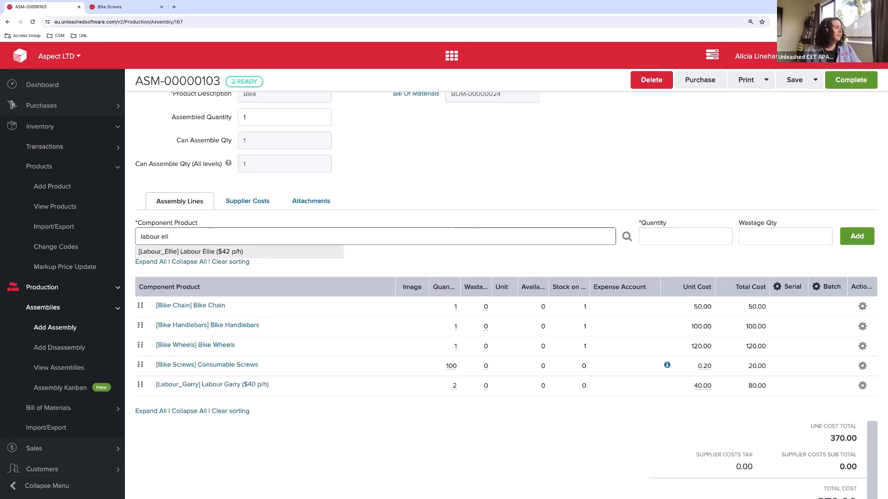
{"action": "left_click", "coordinate": [214, 251]}
{"action": "left_click", "coordinate": [668, 241]}
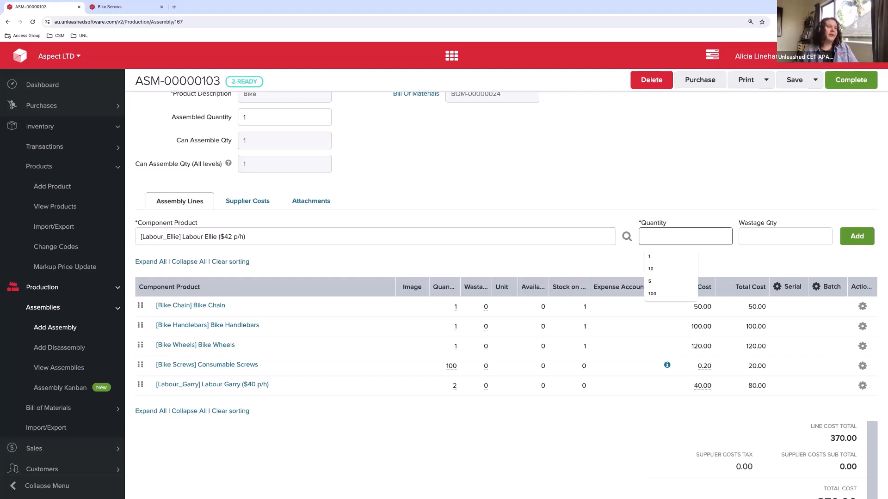
{"action": "type", "text": "3"}
{"action": "left_click", "coordinate": [857, 237]}
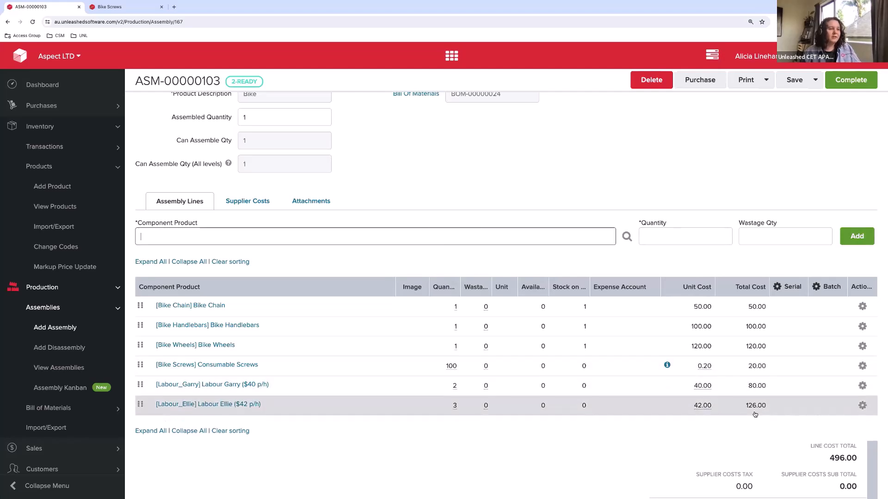
{"action": "scroll", "coordinate": [740, 425], "scroll_direction": "down", "scroll_amount": 3}
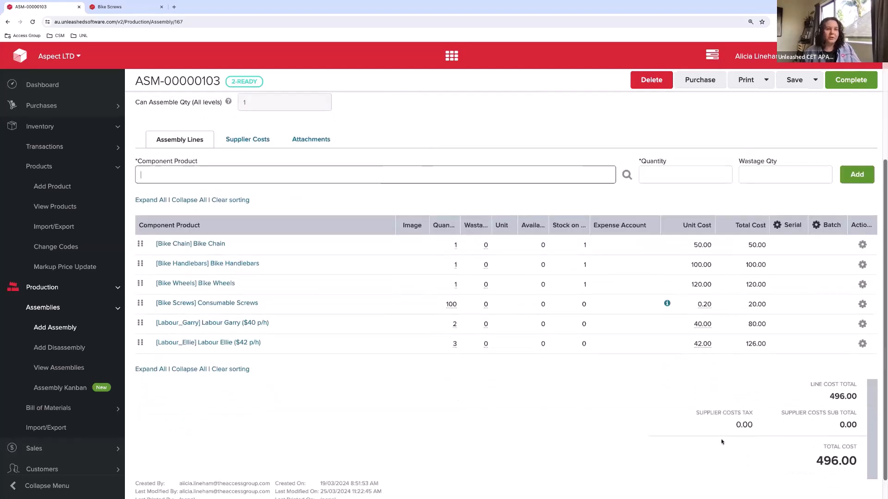
{"action": "scroll", "coordinate": [721, 442], "scroll_direction": "up", "scroll_amount": 3}
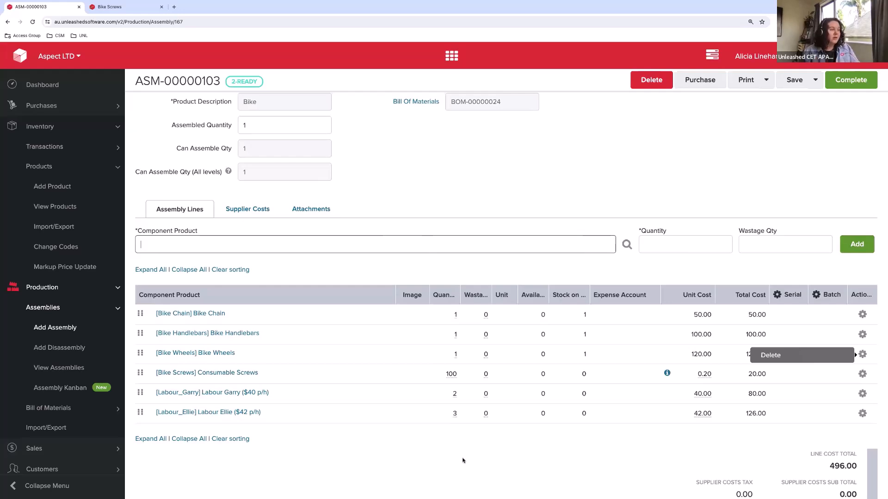
{"action": "left_click", "coordinate": [473, 458]}
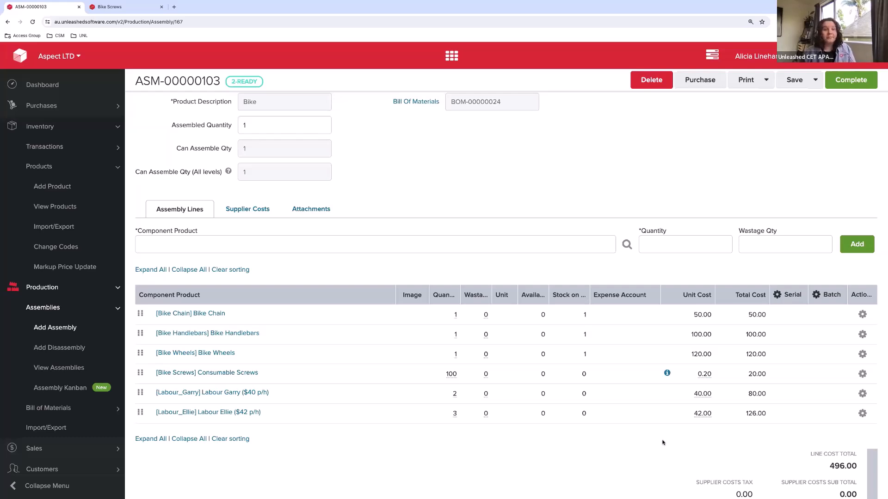
Add a supplier cost of 100 from Trisha's Trinkets (TRISH) to the assembly and review the total cost.
{"action": "scroll", "coordinate": [716, 430], "scroll_direction": "down", "scroll_amount": 2}
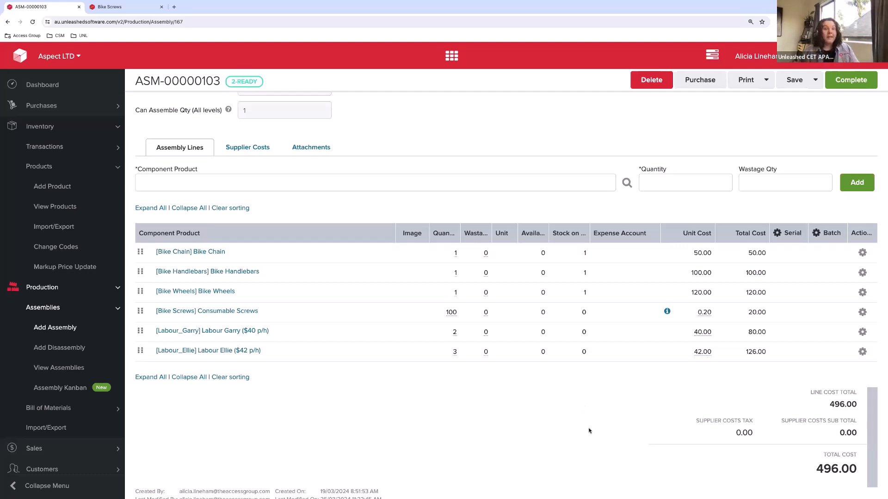
{"action": "left_click", "coordinate": [250, 147]}
{"action": "left_click", "coordinate": [172, 292]}
{"action": "type", "text": "tri"}
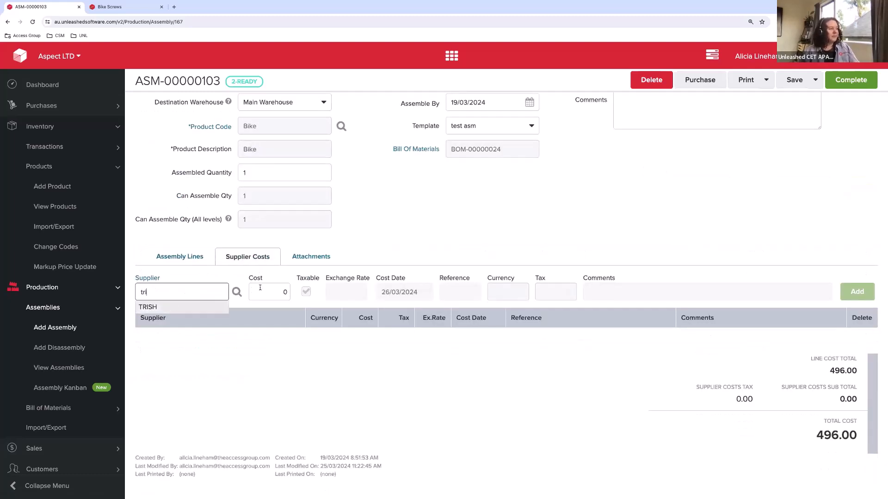
{"action": "left_click", "coordinate": [253, 290]}
{"action": "type", "text": "100"}
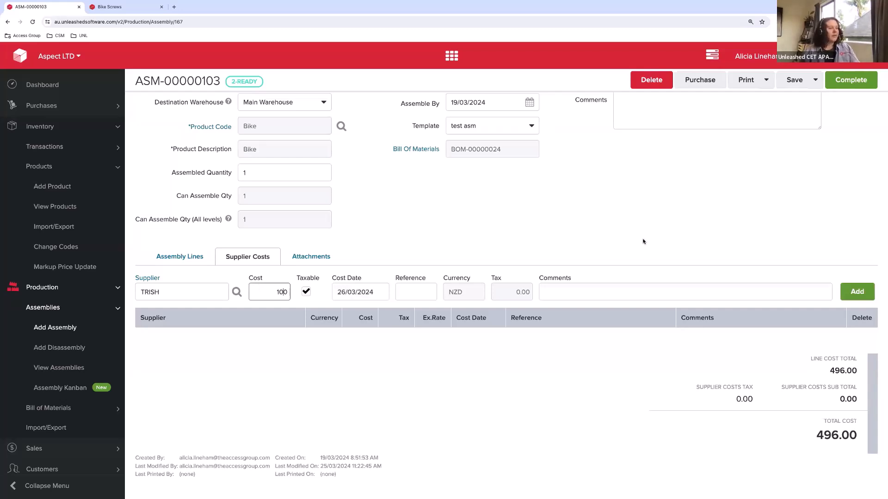
{"action": "left_click", "coordinate": [850, 290]}
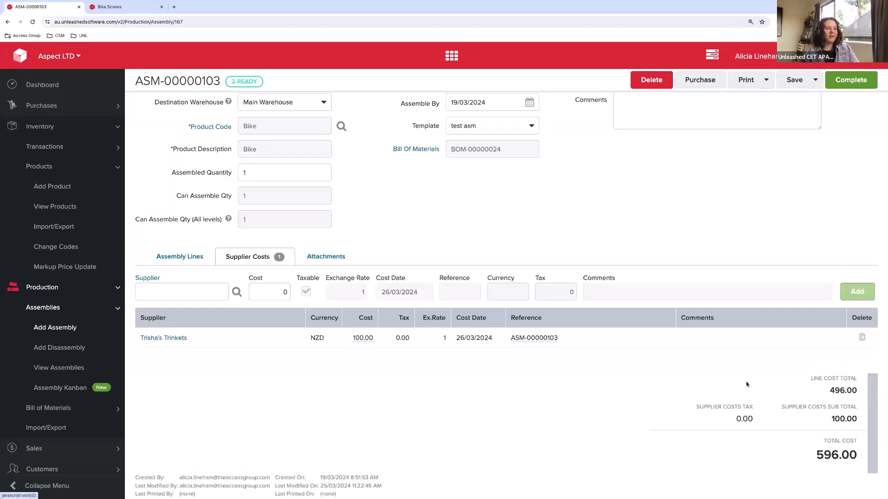
{"action": "scroll", "coordinate": [747, 385], "scroll_direction": "down", "scroll_amount": 1}
{"action": "scroll", "coordinate": [749, 435], "scroll_direction": "up", "scroll_amount": 1}
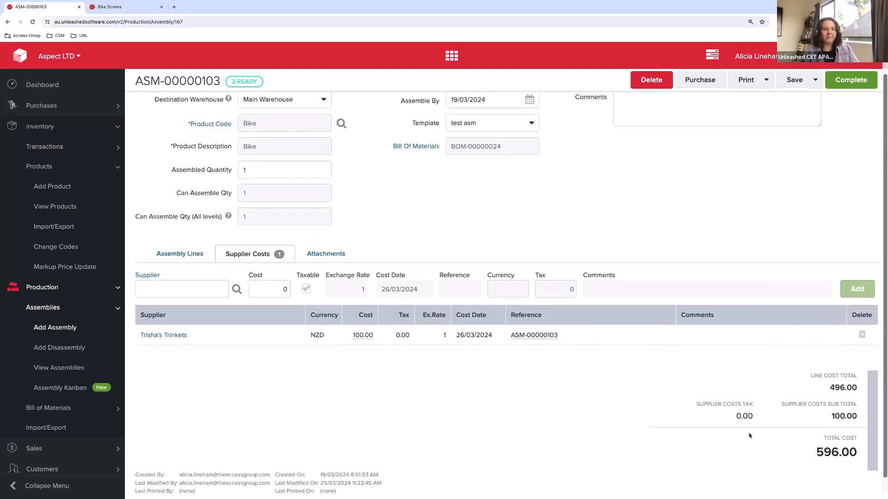